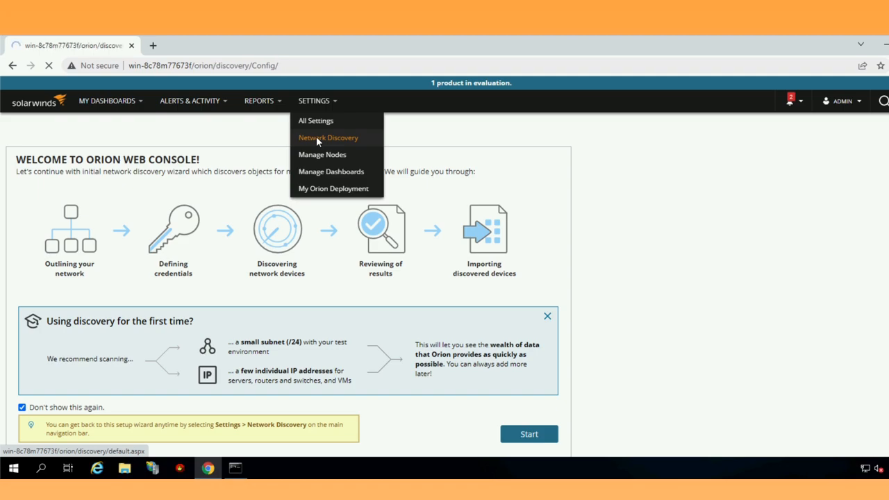
# - Launch the Network Sonar Wizard from the Welcome page and scroll down to its Network Selection options
pyautogui.moveTo(316, 104)
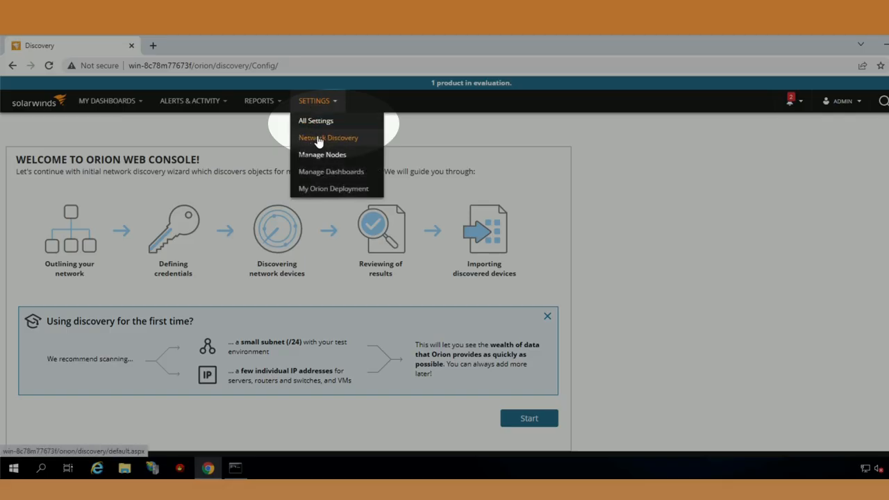
pyautogui.scroll(-1, 563, 182)
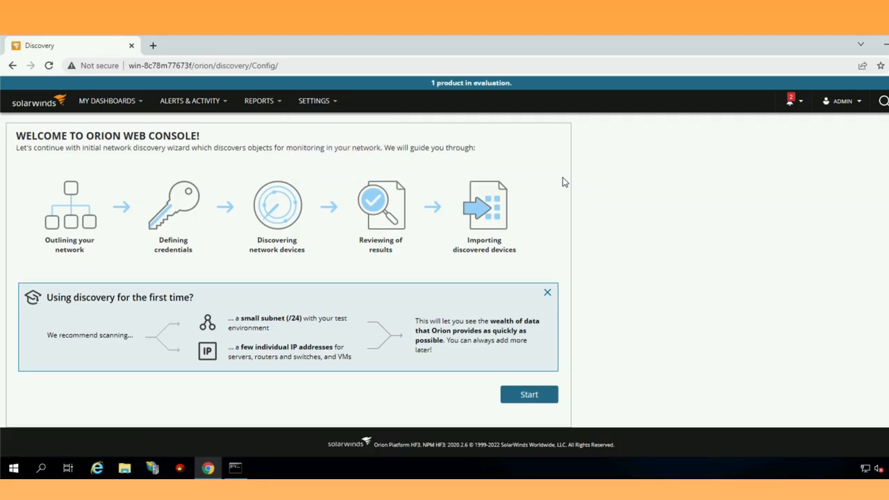
pyautogui.click(525, 393)
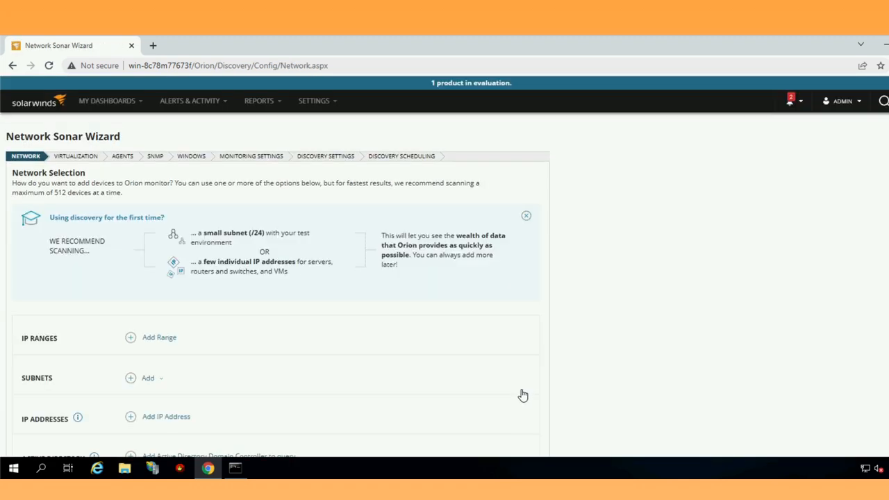
pyautogui.scroll(-2, 428, 353)
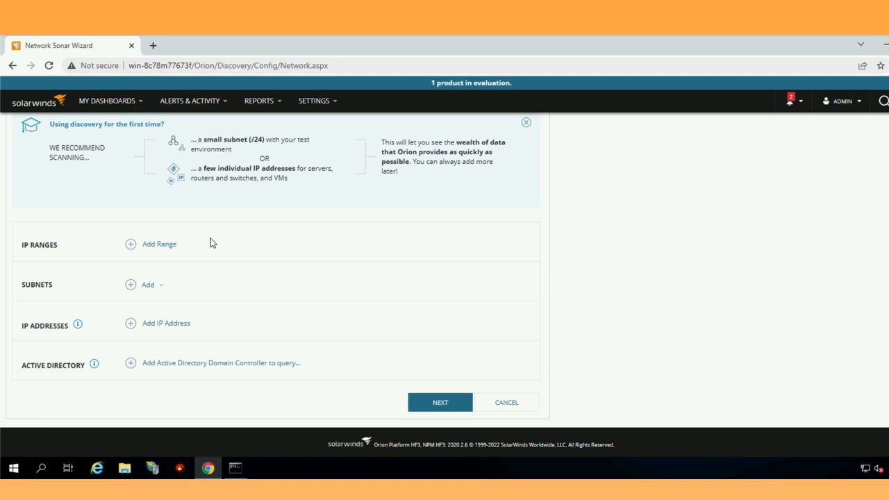
# - In Manage Nodes grouped by vendor, confirm the Windows node is Up, then begin adding a node
pyautogui.click(311, 106)
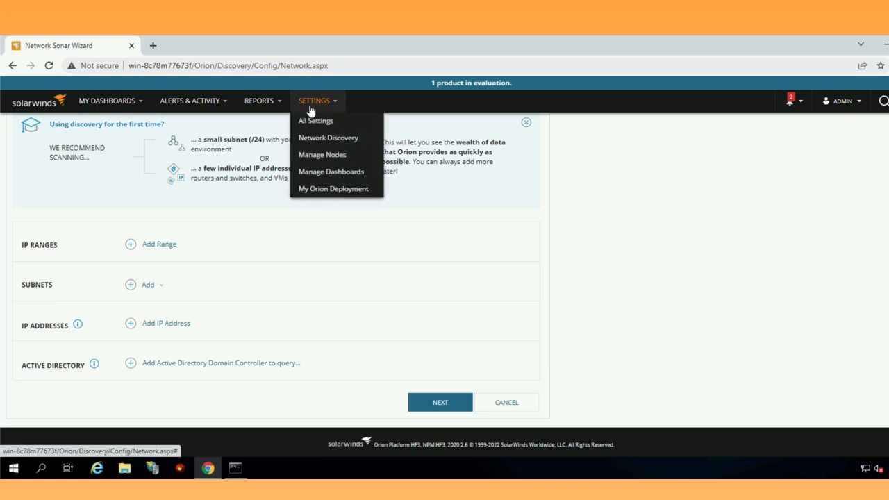
pyautogui.click(320, 156)
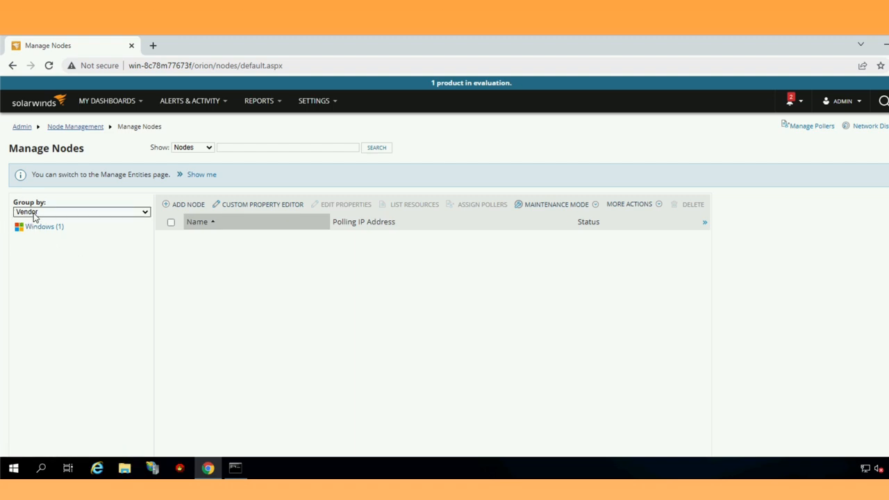
pyautogui.click(33, 213)
pyautogui.click(33, 214)
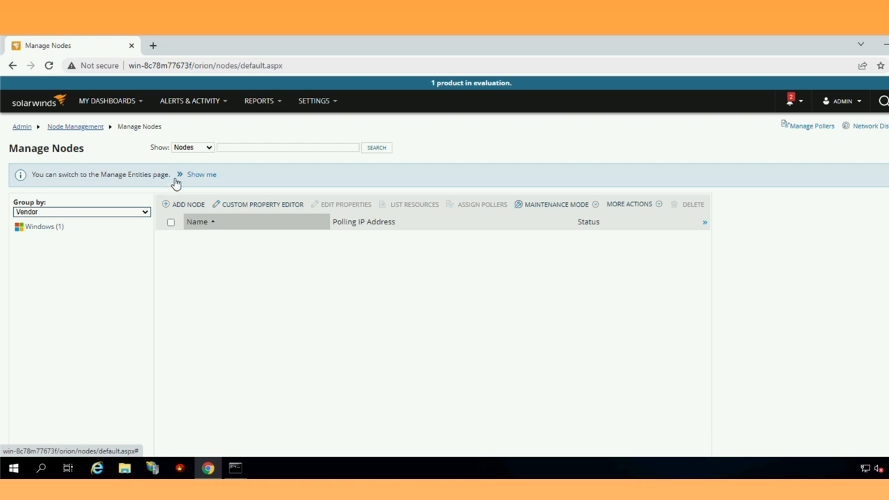
pyautogui.click(185, 150)
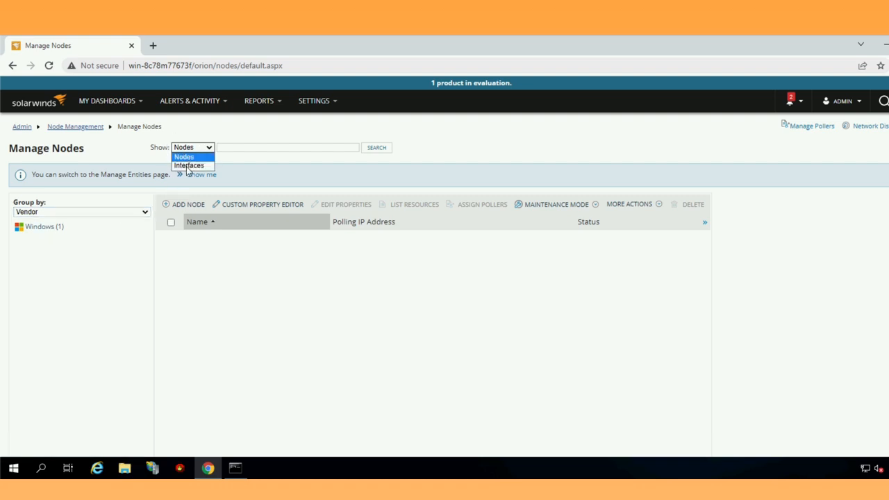
pyautogui.click(300, 165)
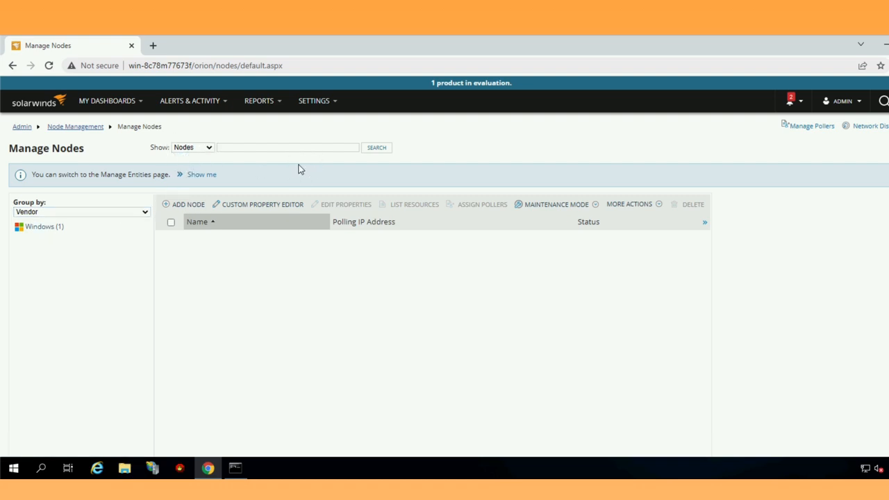
pyautogui.click(48, 227)
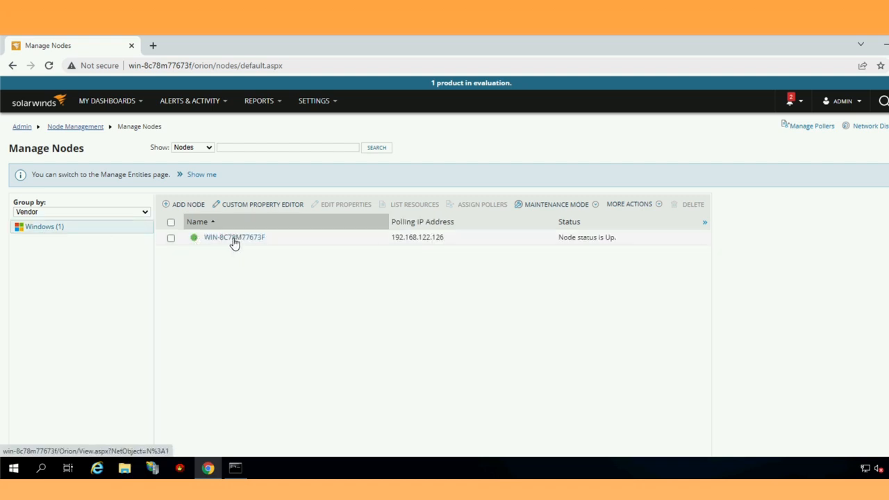
pyautogui.click(180, 208)
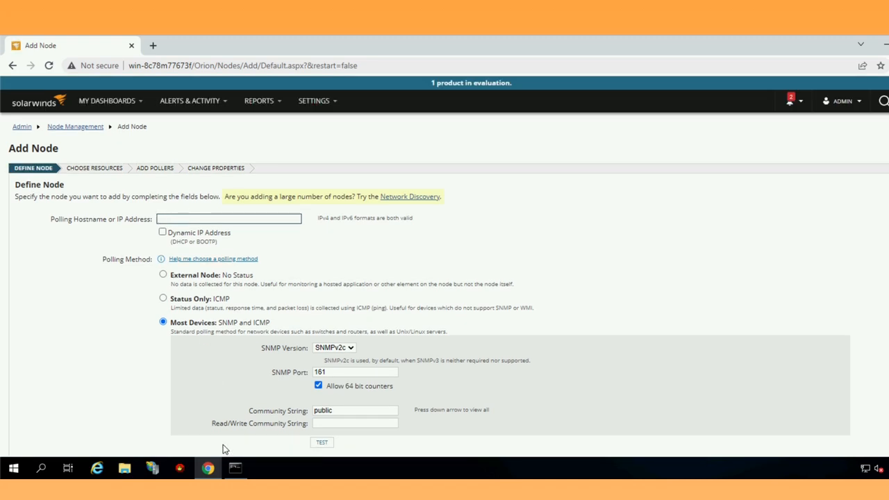
# - Re-run 'ping 192.168.122.1' in Command Prompt, confirming 4 of 4 replies, then close it
pyautogui.click(234, 468)
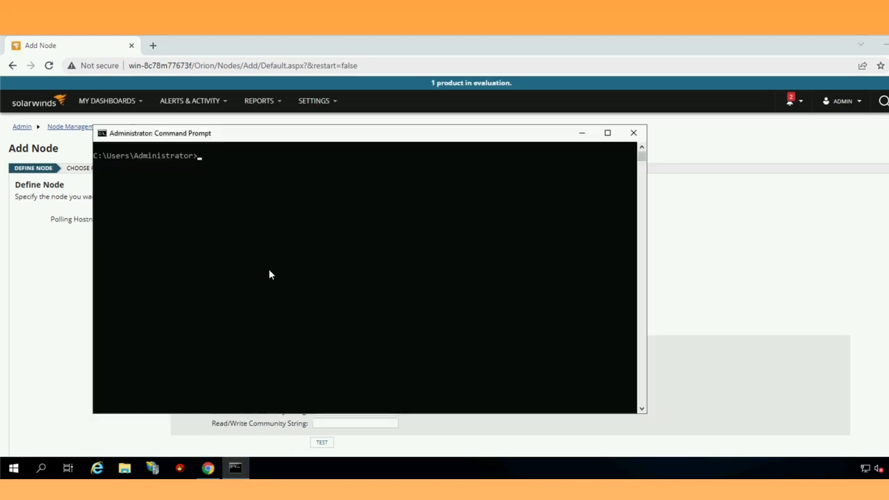
pyautogui.write('cls')
pyautogui.press('Up')
pyautogui.press('Return')
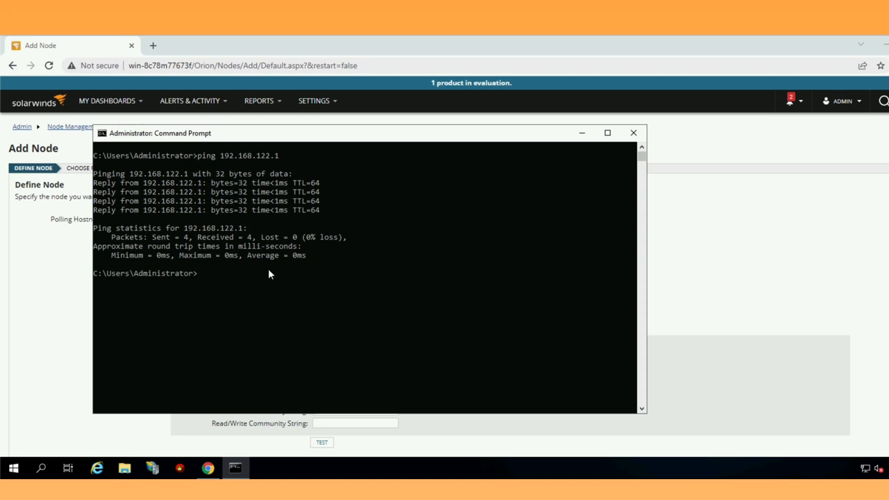
pyautogui.click(633, 132)
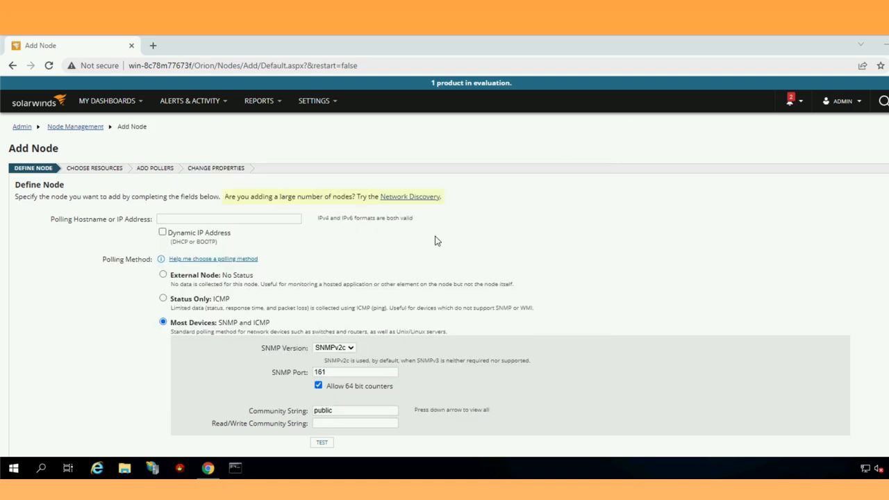
# - Enter polling address 192.168.122.1 and overwrite the default 'public' community string with the device's own
pyautogui.click(229, 219)
pyautogui.write('192.168')
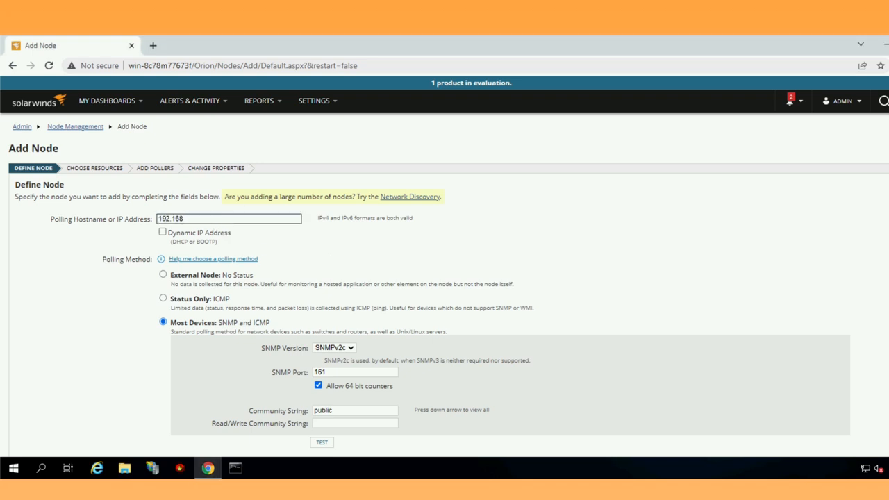
pyautogui.write('.122.1')
pyautogui.click(297, 407)
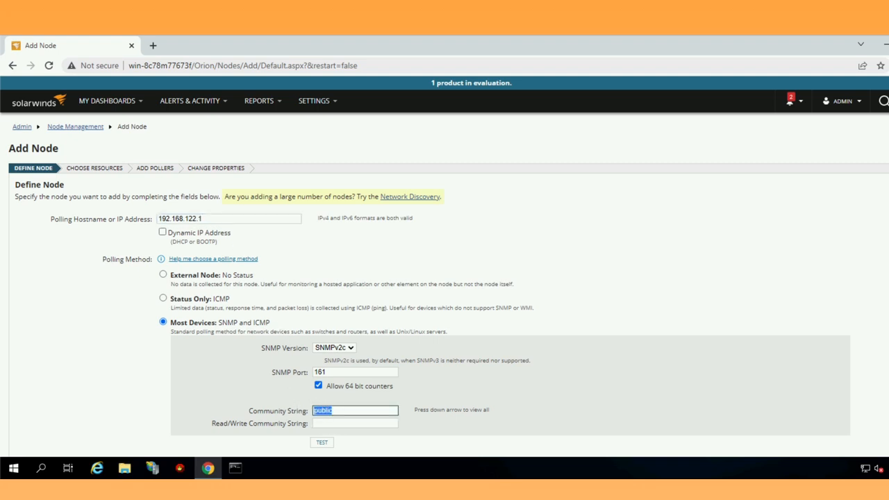
pyautogui.write('solarwin')
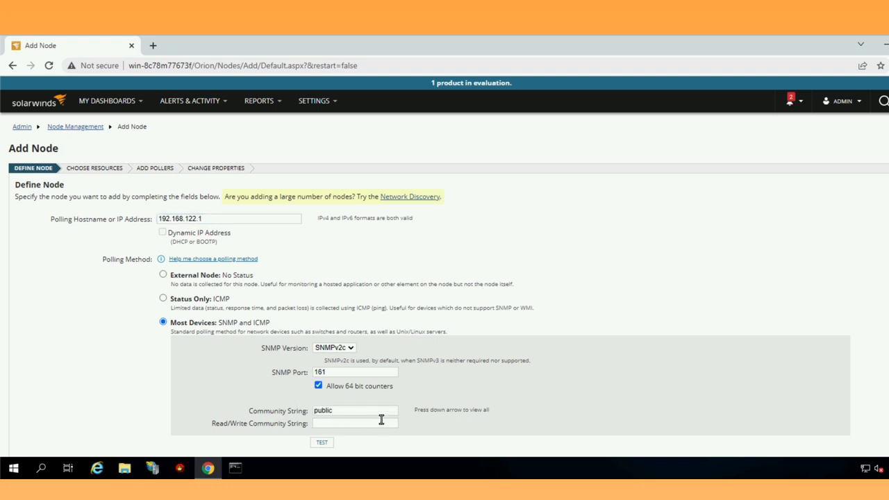
pyautogui.click(295, 410)
pyautogui.write('sola')
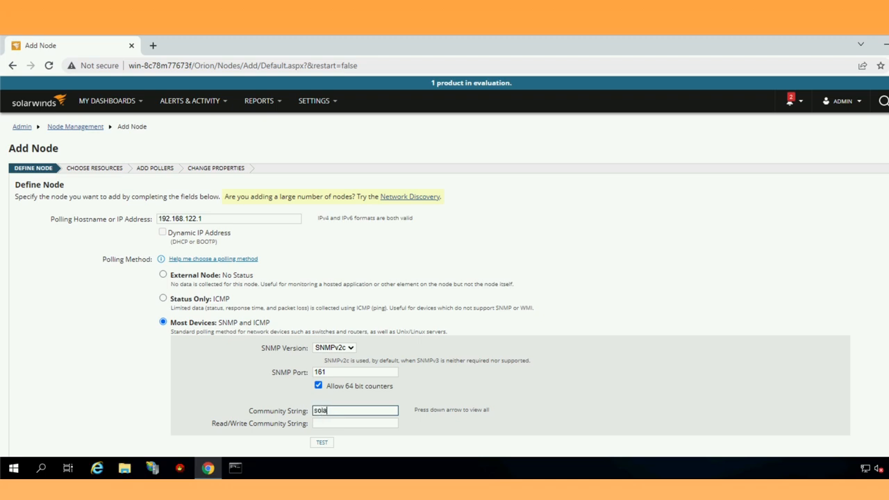
pyautogui.write('rwinds')
pyautogui.scroll(-1, 347, 406)
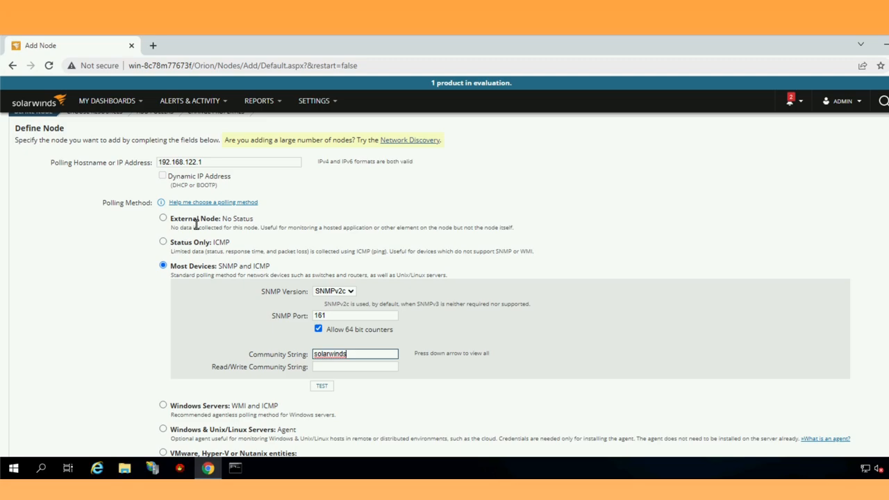
pyautogui.scroll(-1, 196, 223)
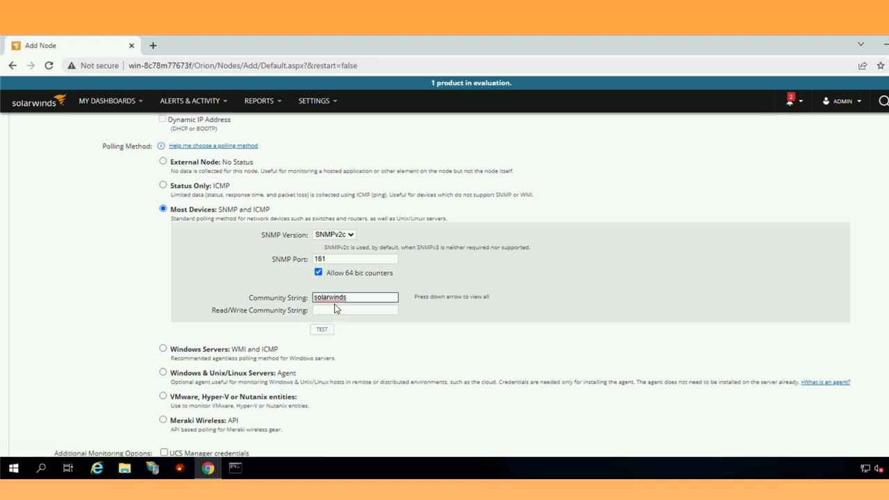
# - Test the SNMP credentials, correct the community string, and retest until 'Test Successful!' appears
pyautogui.click(321, 330)
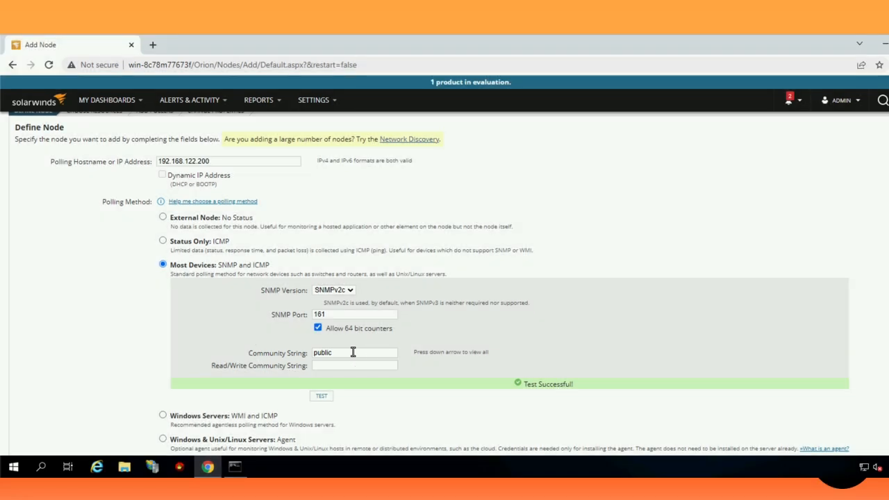
pyautogui.moveTo(353, 352); pyautogui.dragTo(321, 352)
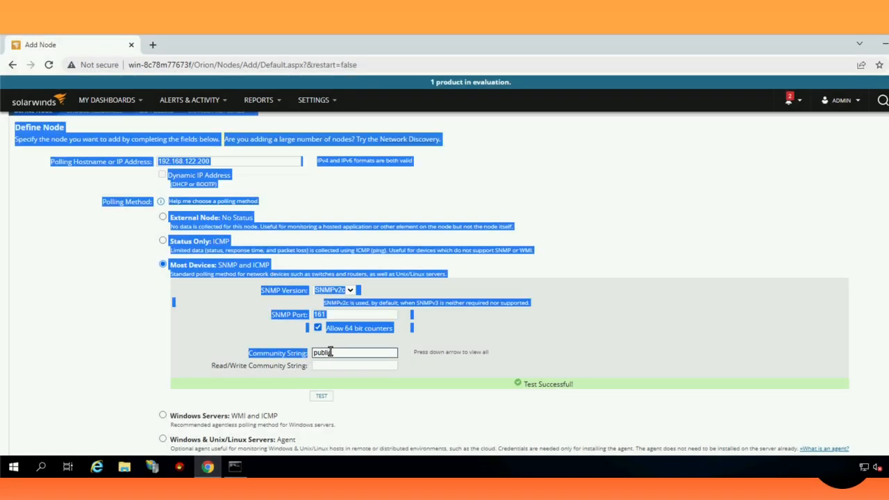
pyautogui.click(321, 396)
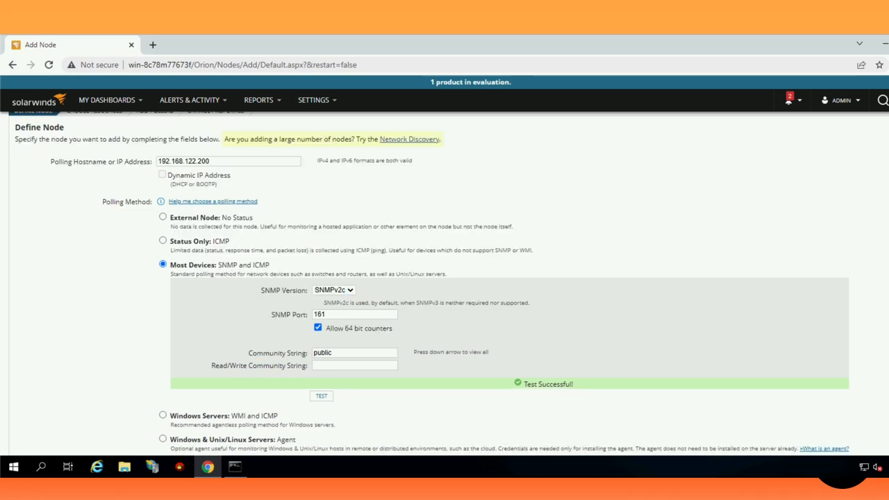
pyautogui.scroll(-4, 445, 278)
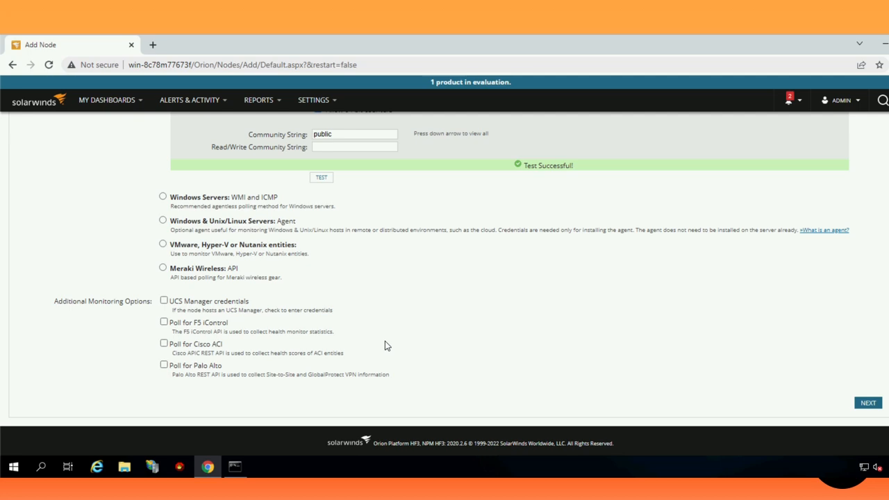
# - Advance from Define Node to the Choose Resources step for ciscoasa
pyautogui.click(866, 404)
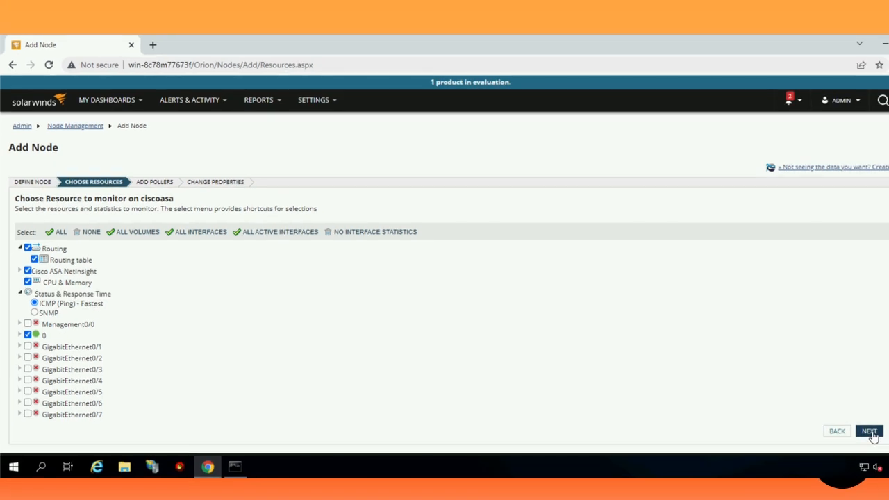
# - Keep the default resources and pollers, advancing through Add Pollers to Change Properties
pyautogui.click(870, 431)
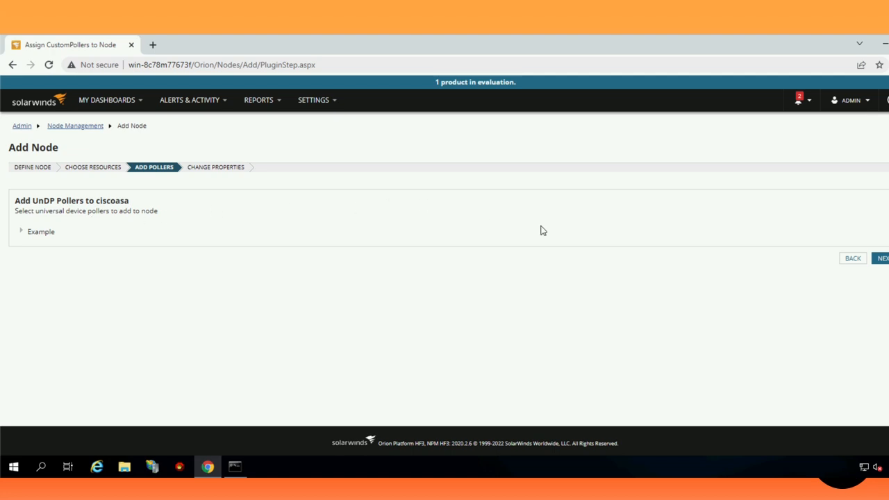
pyautogui.click(881, 259)
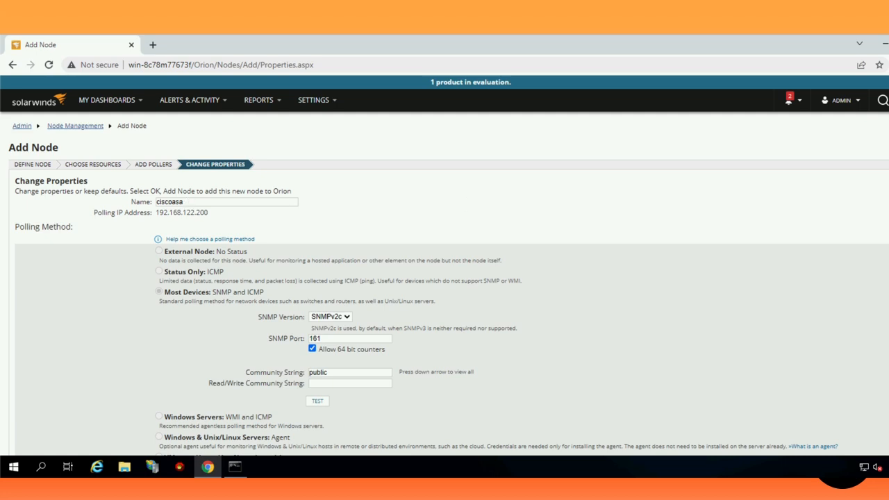
pyautogui.scroll(-5, 444, 283)
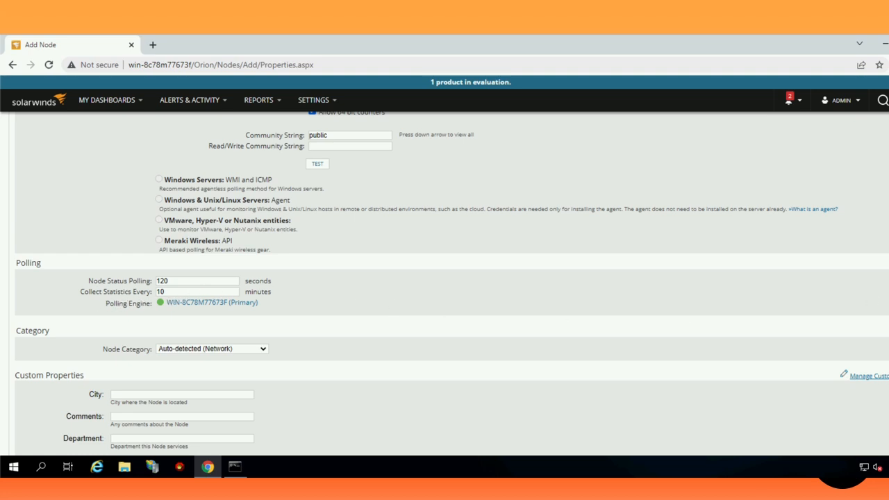
pyautogui.scroll(-3, 222, 187)
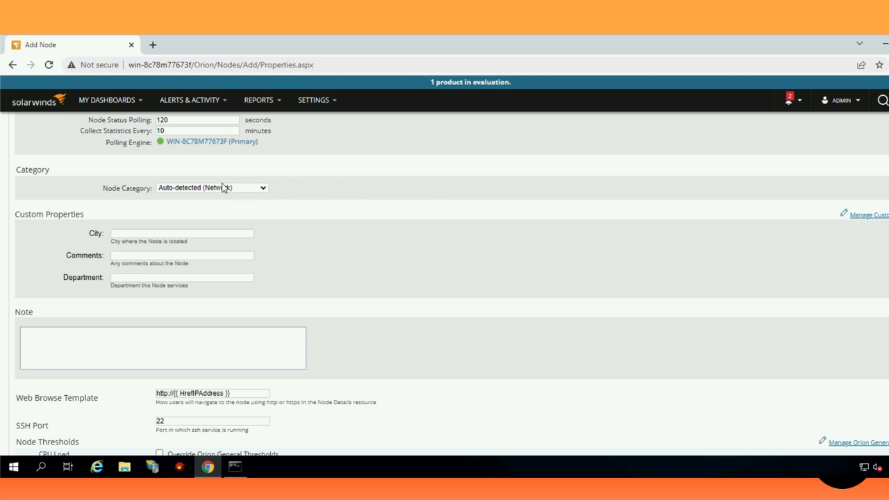
pyautogui.click(222, 188)
pyautogui.click(227, 189)
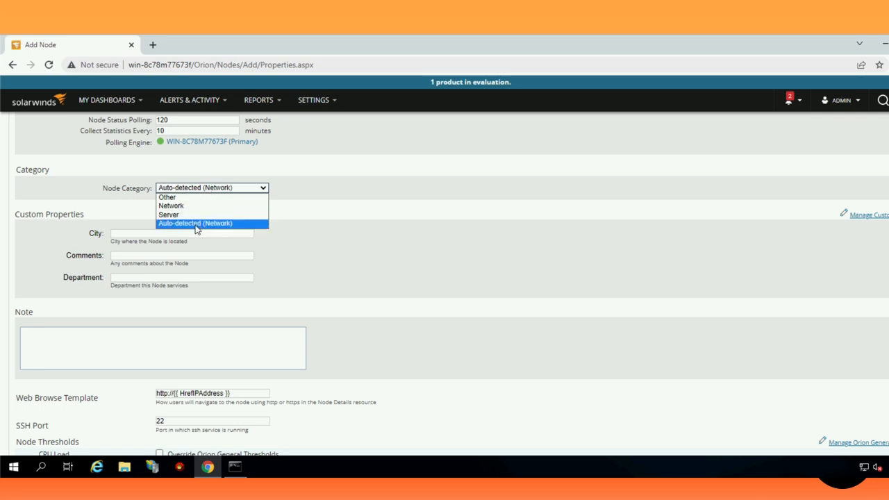
pyautogui.click(354, 217)
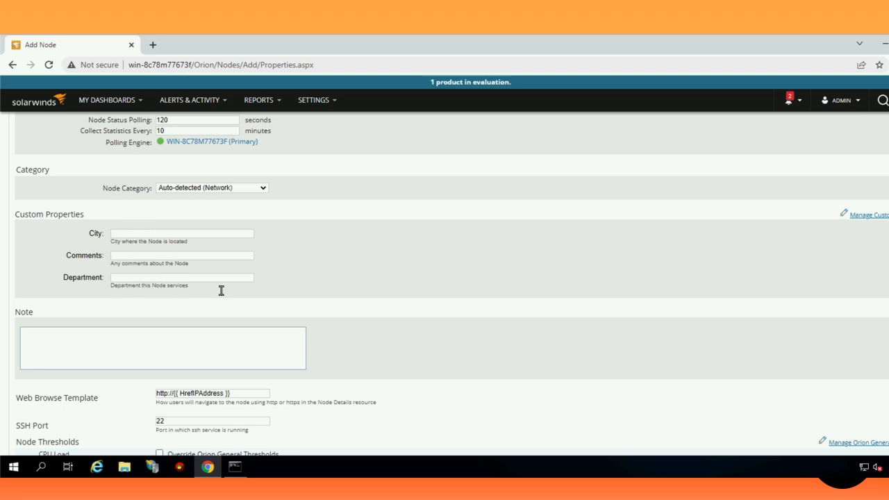
# - Enter Sao Paulo as the City custom property, leaving the node thresholds at defaults
pyautogui.doubleClick(125, 235)
pyautogui.scroll(-5, 444, 278)
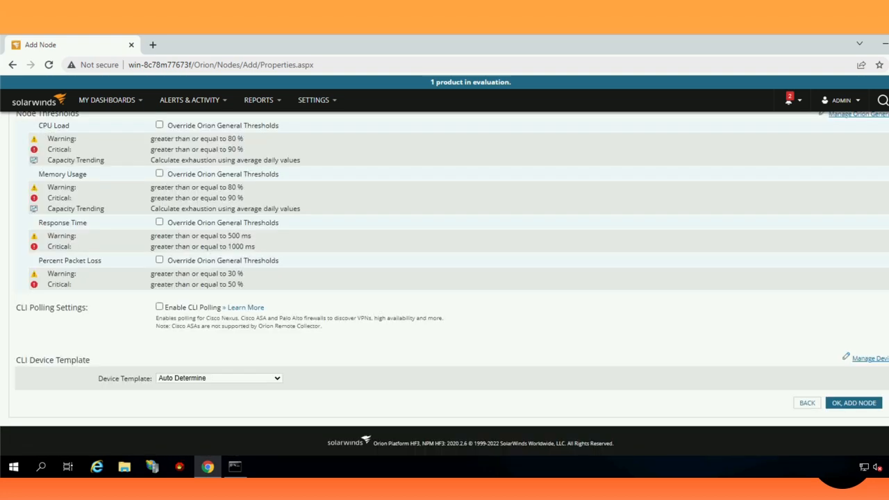
pyautogui.scroll(5, 151, 218)
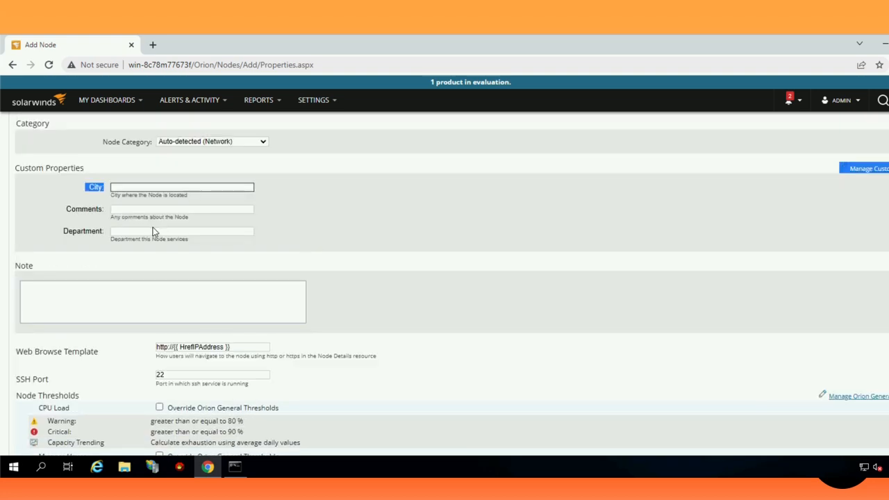
pyautogui.click(148, 190)
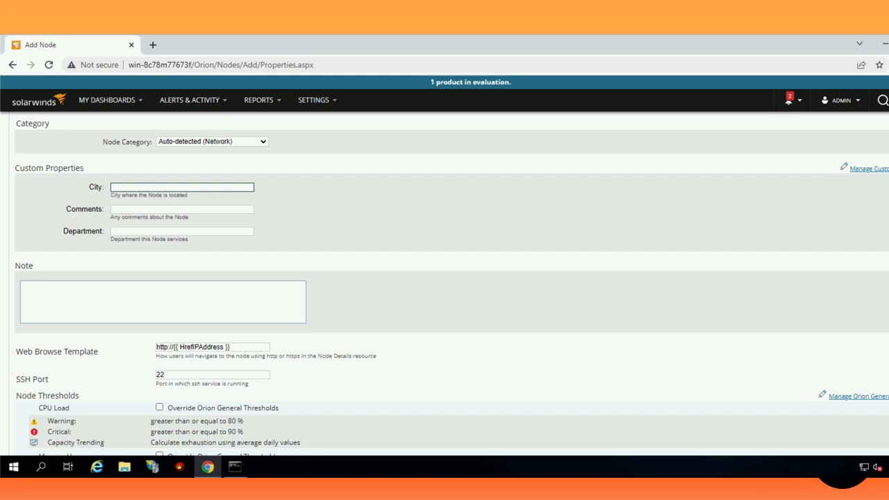
pyautogui.write('Sao Paulo')
pyautogui.scroll(-1, 136, 228)
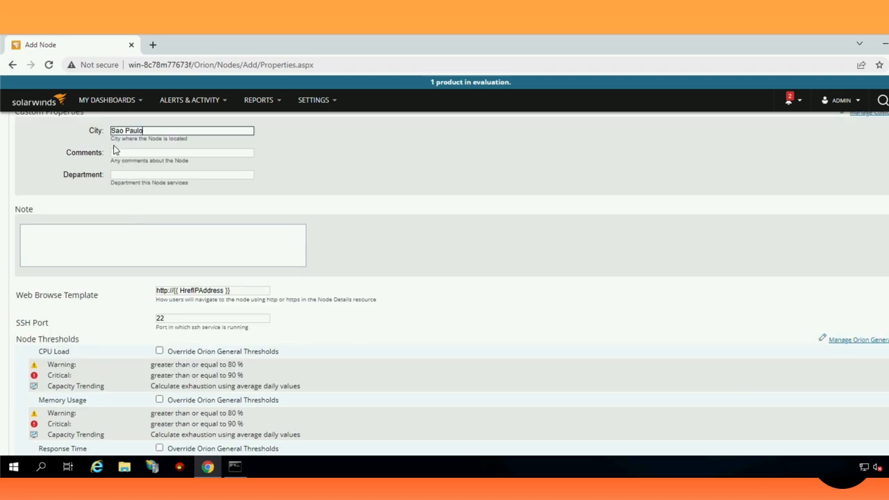
pyautogui.scroll(-2, 114, 149)
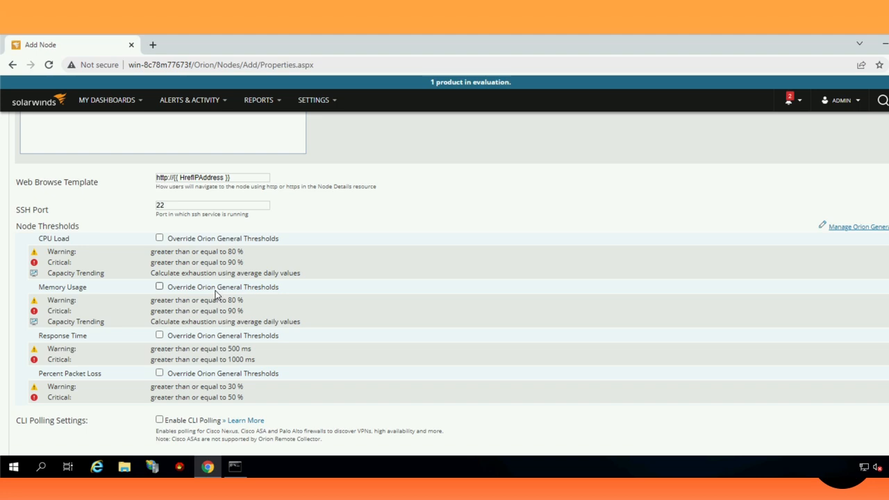
pyautogui.scroll(-3, 216, 295)
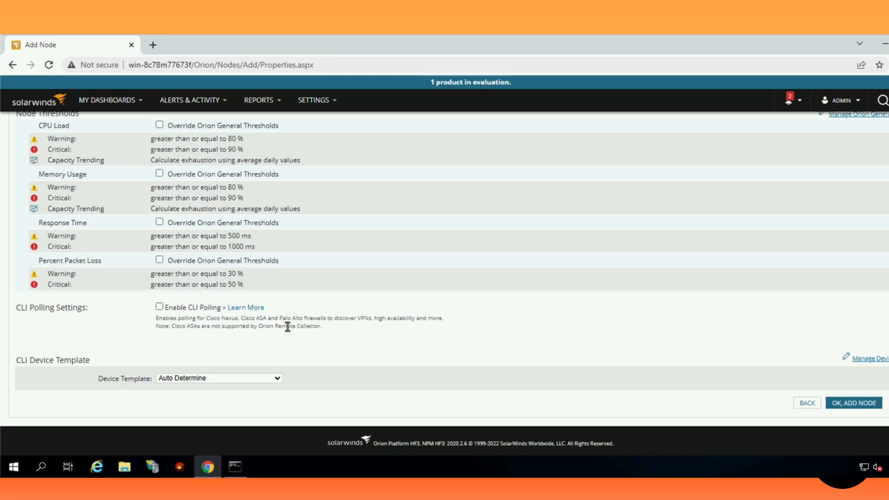
# - Enable CLI polling with username admin plus pasted password and enable password, then test: connection refused
pyautogui.click(159, 307)
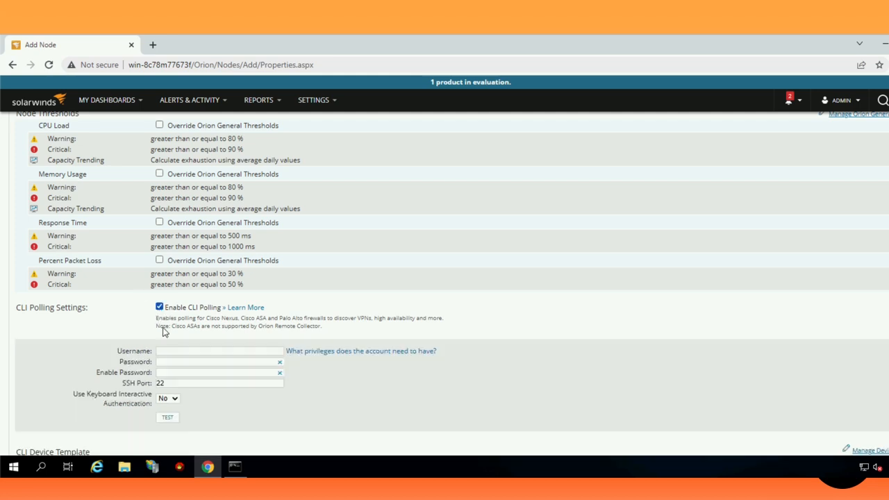
pyautogui.click(176, 350)
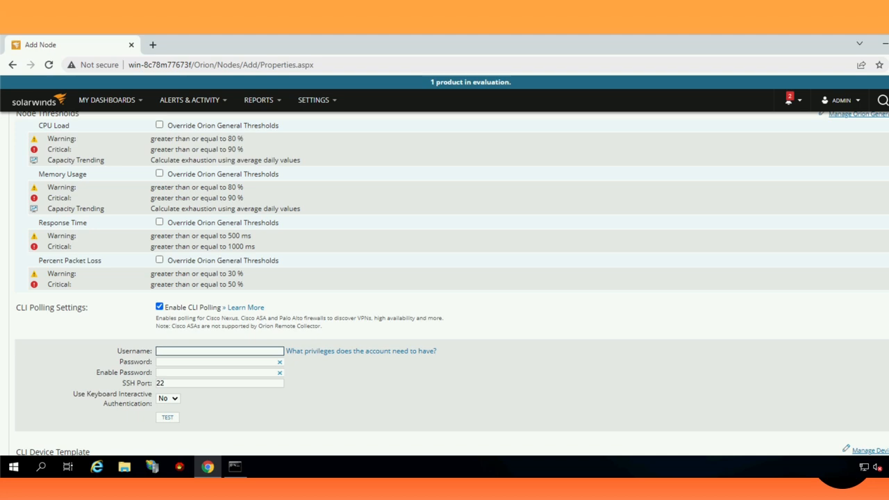
pyautogui.write('admin')
pyautogui.press('Tab')
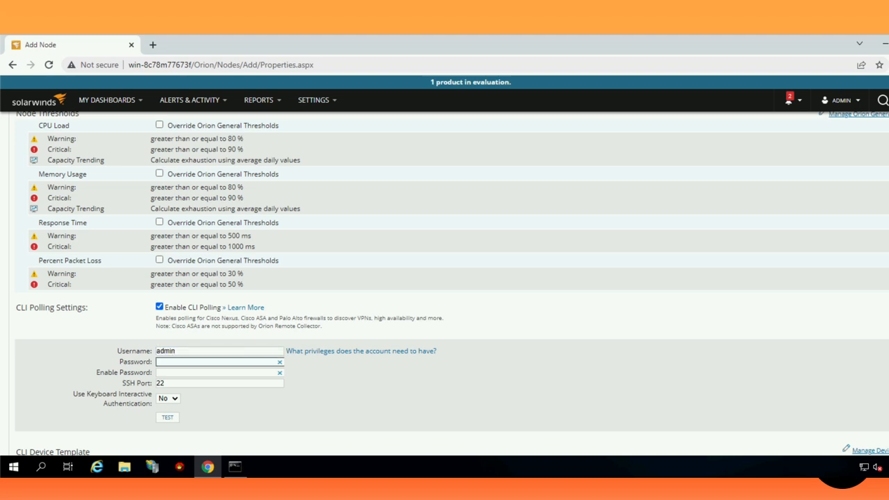
pyautogui.hotkey('ctrl', 'v')
pyautogui.click(234, 373)
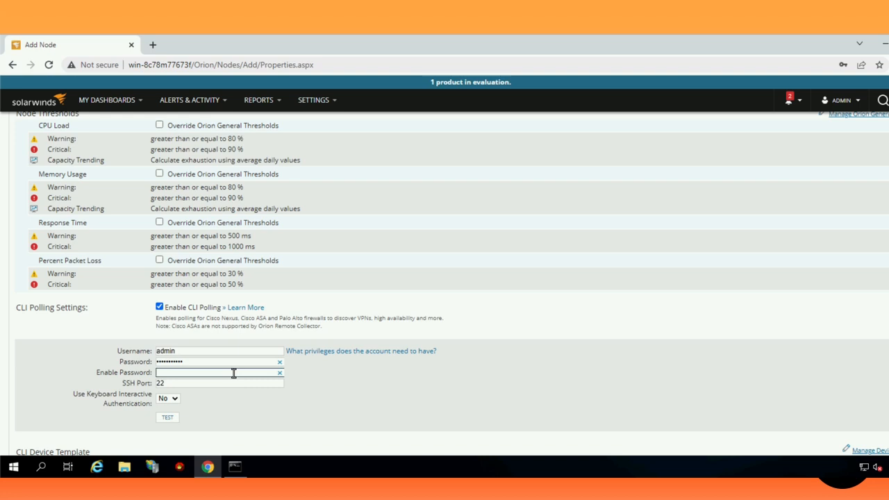
pyautogui.hotkey('ctrl', 'v')
pyautogui.click(171, 420)
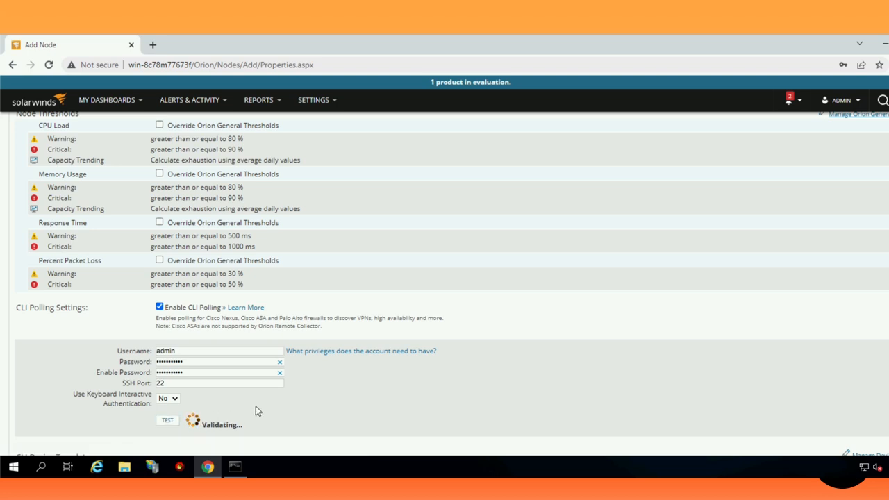
pyautogui.scroll(-1, 255, 407)
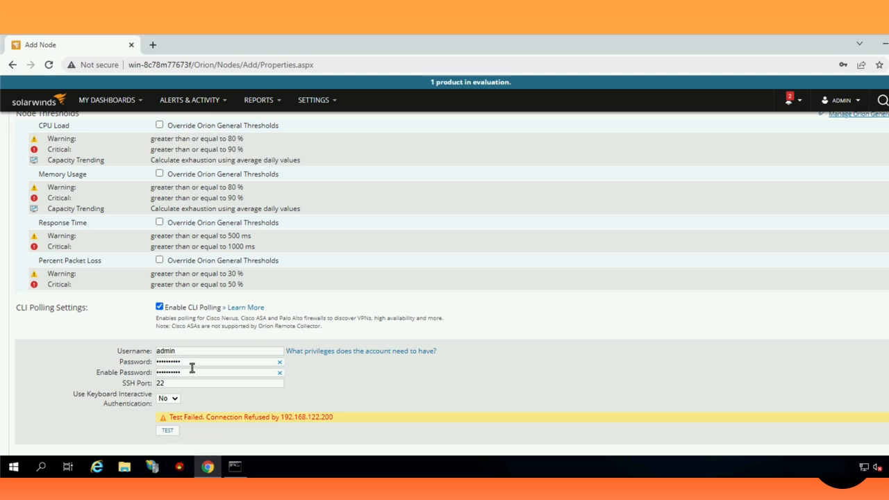
pyautogui.scroll(-2, 199, 384)
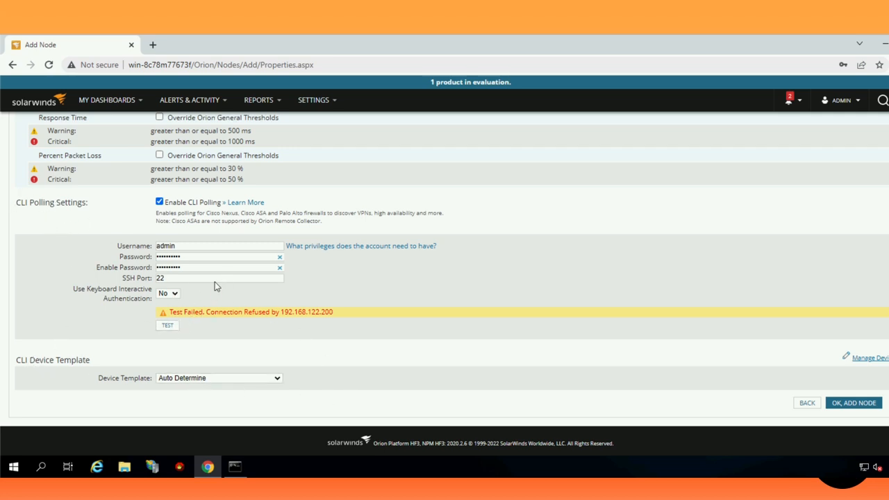
pyautogui.click(196, 379)
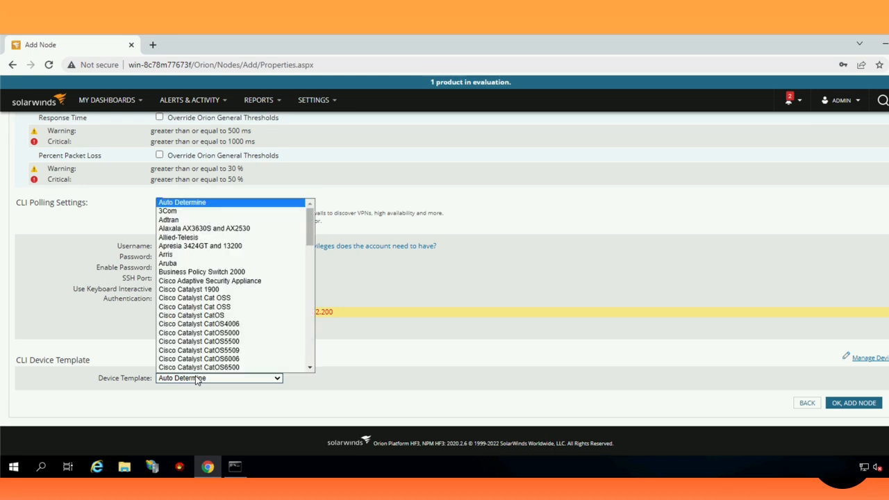
pyautogui.scroll(-1, 197, 305)
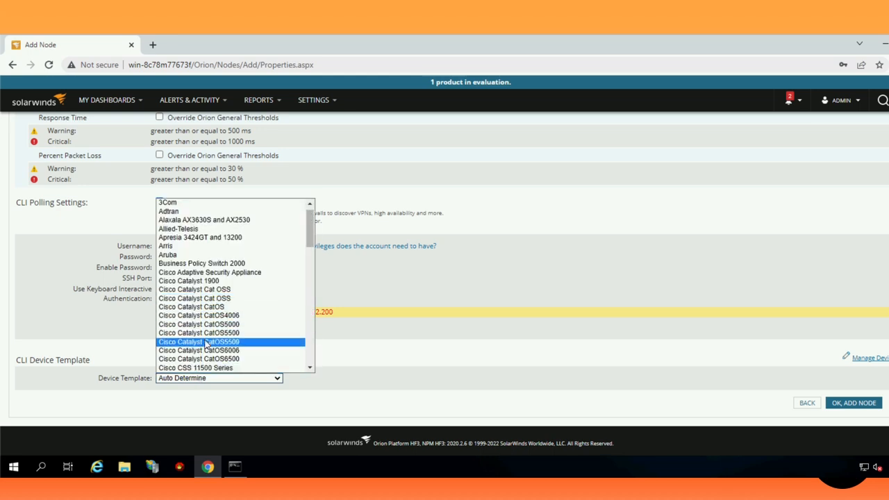
pyautogui.scroll(-5, 199, 340)
pyautogui.scroll(6, 208, 343)
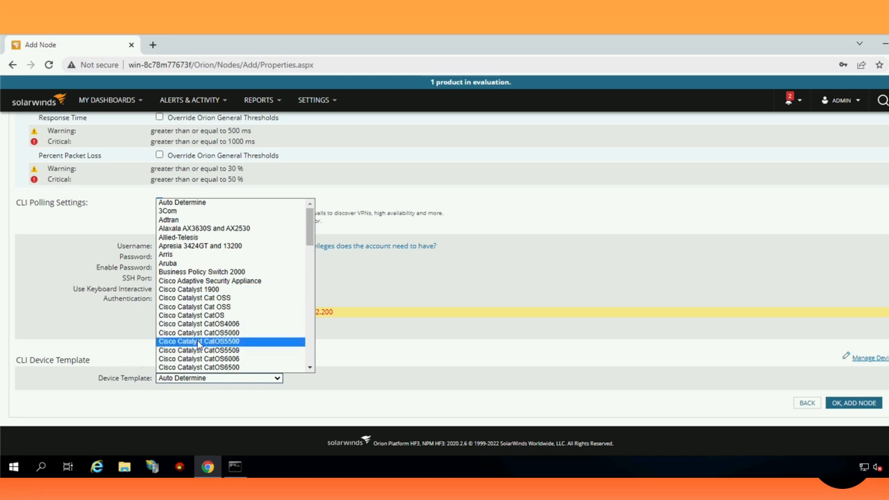
pyautogui.click(397, 352)
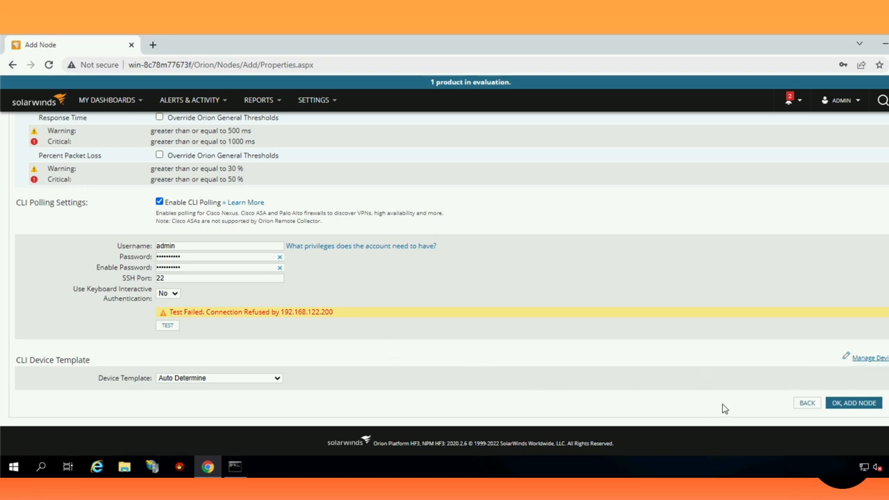
# - Disable CLI polling, add the ciscoasa node, and acknowledge the successful-addition alert
pyautogui.click(159, 202)
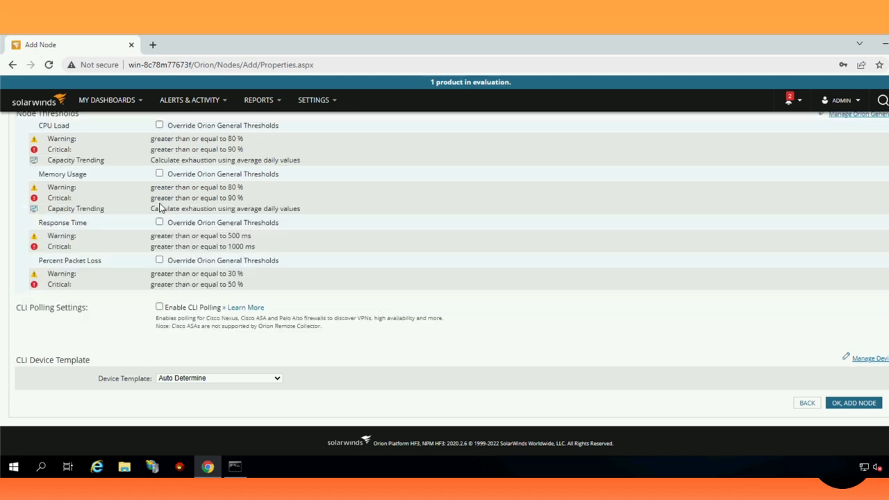
pyautogui.click(844, 408)
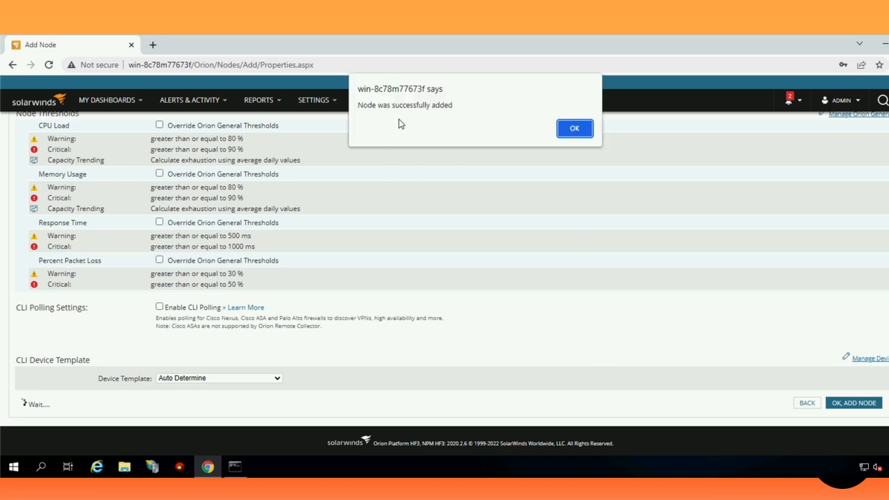
pyautogui.click(574, 128)
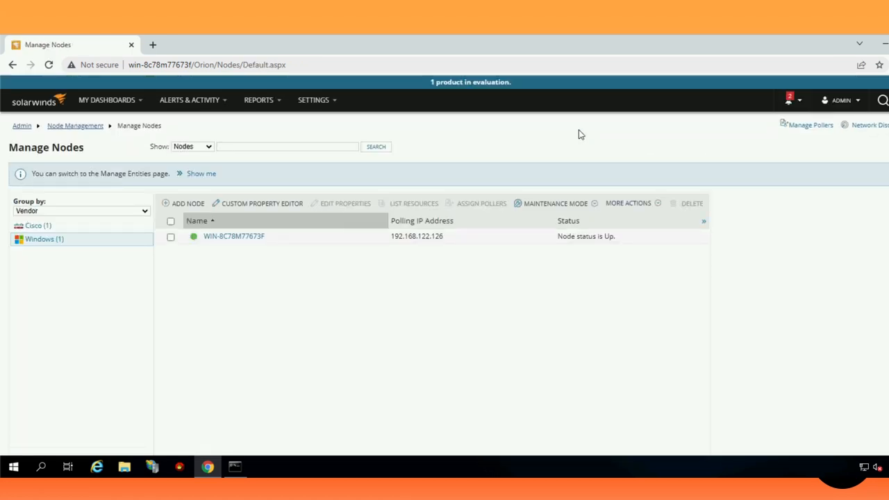
# - Filter Manage Nodes to the Cisco (1) group and open ciscoasa's details page in a new tab
pyautogui.click(28, 226)
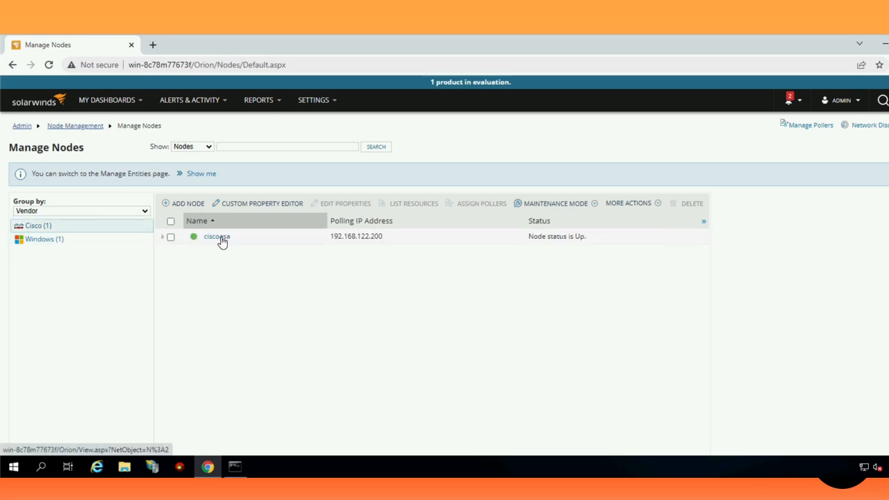
pyautogui.moveTo(222, 241)
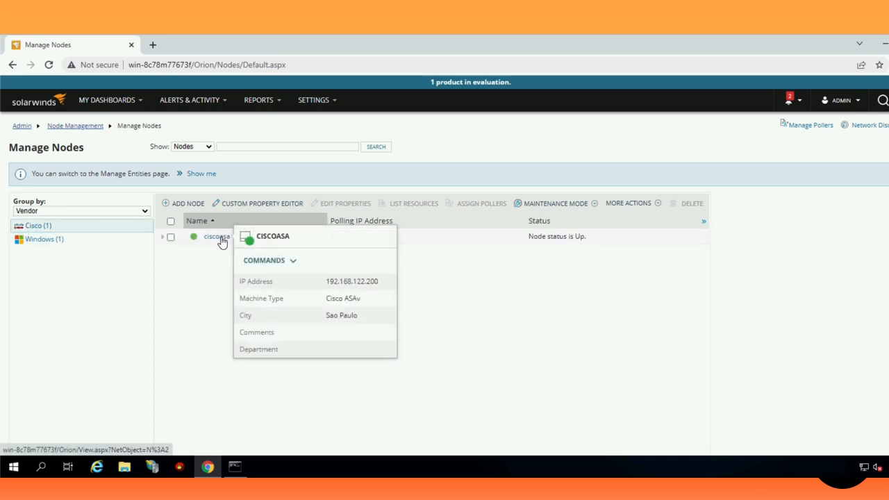
pyautogui.rightClick(221, 241)
pyautogui.click(241, 242)
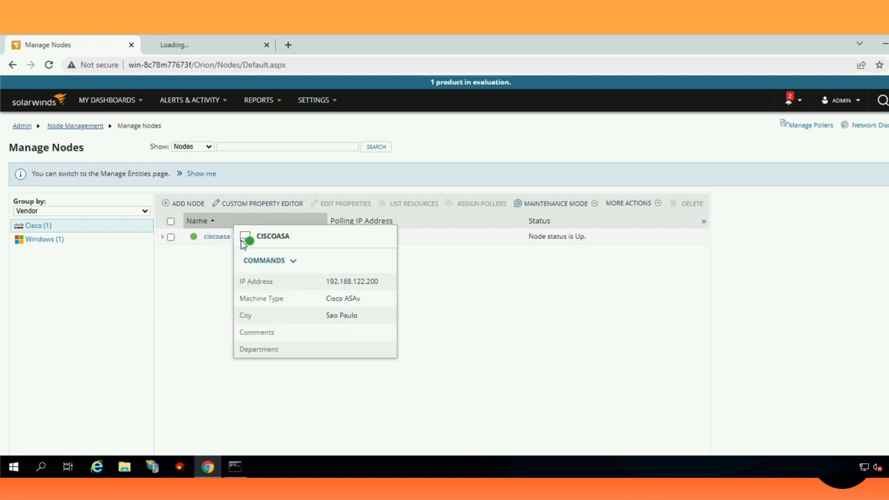
pyautogui.click(199, 46)
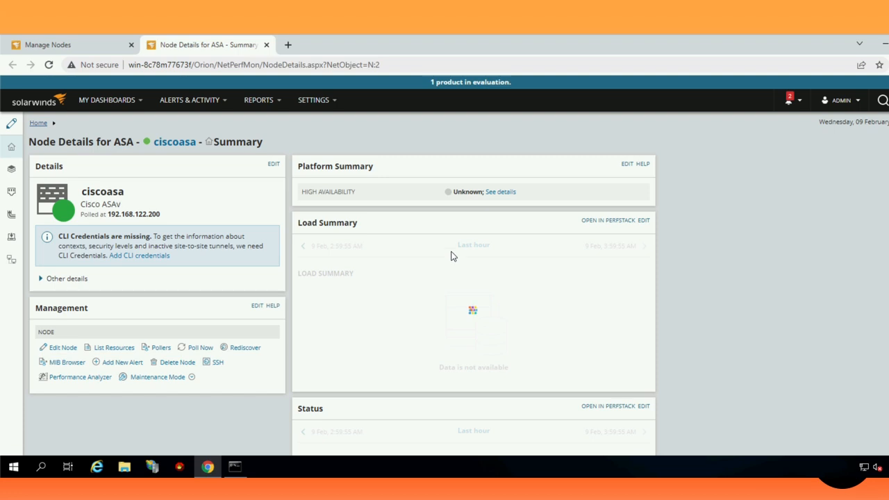
pyautogui.scroll(-6, 450, 256)
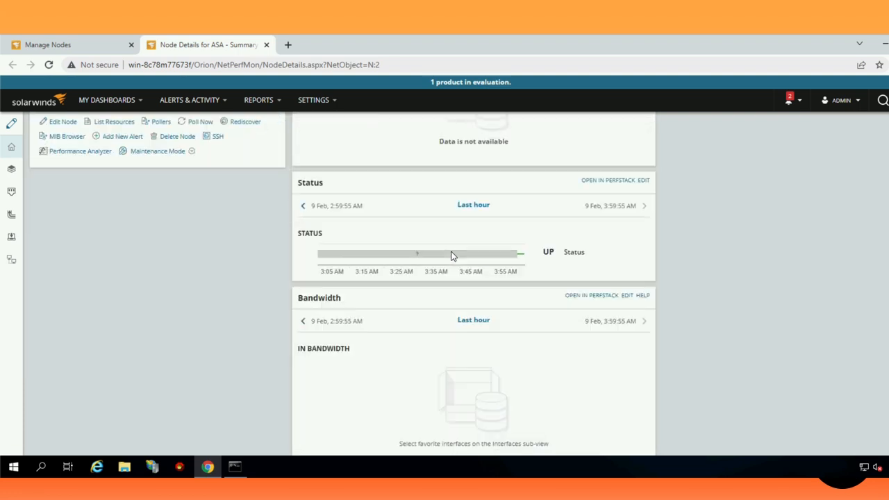
pyautogui.scroll(-2, 450, 256)
pyautogui.scroll(10, 452, 254)
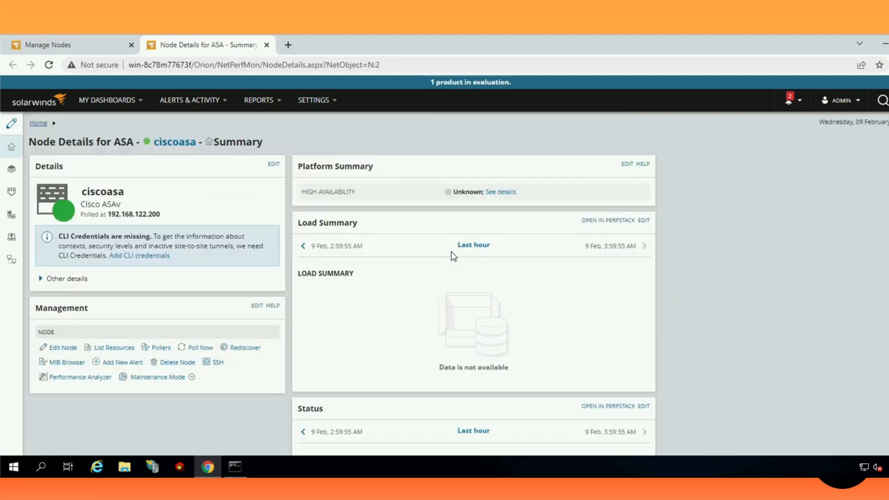
pyautogui.moveTo(10, 174)
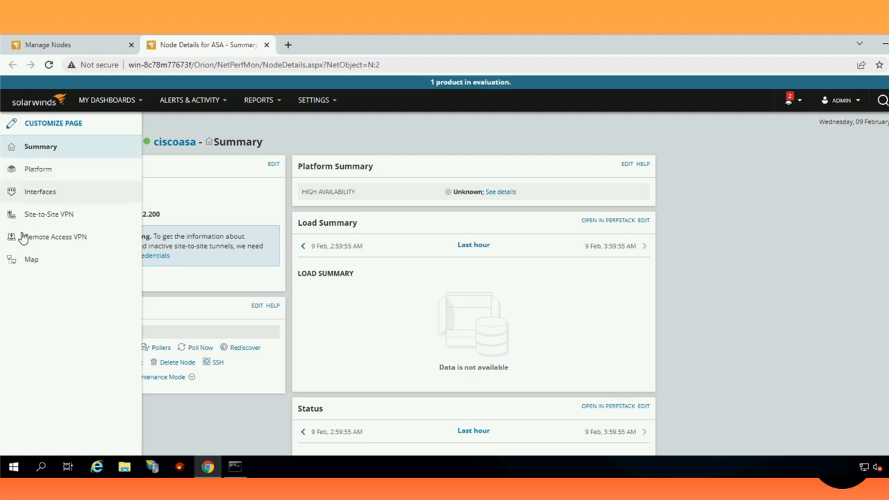
pyautogui.click(93, 45)
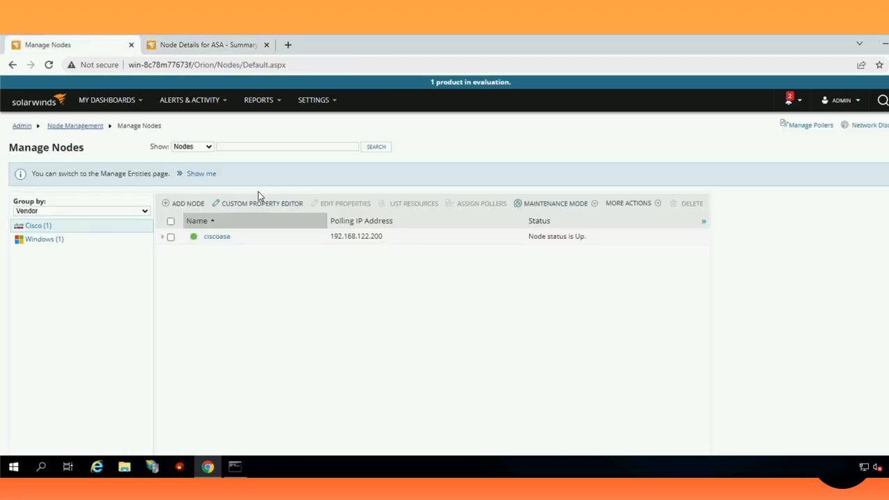